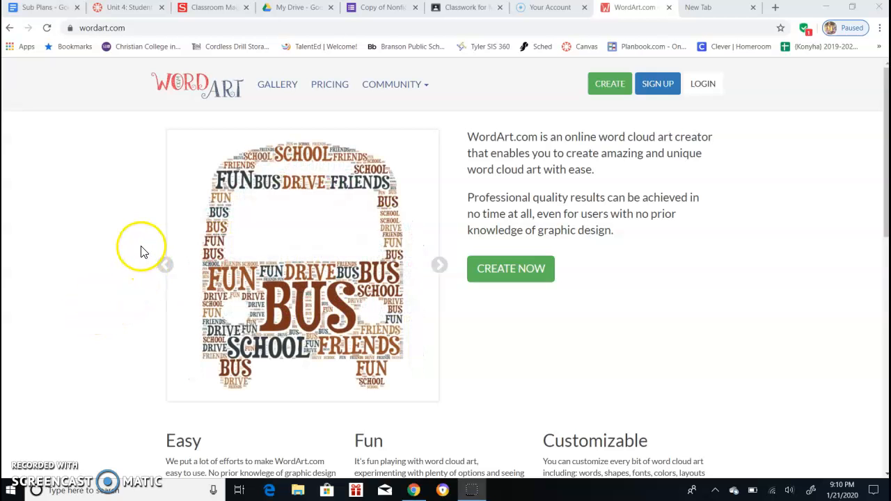
Open the word cloud creator and replace the three sample words with liberty, color and equality
left_click(528, 269)
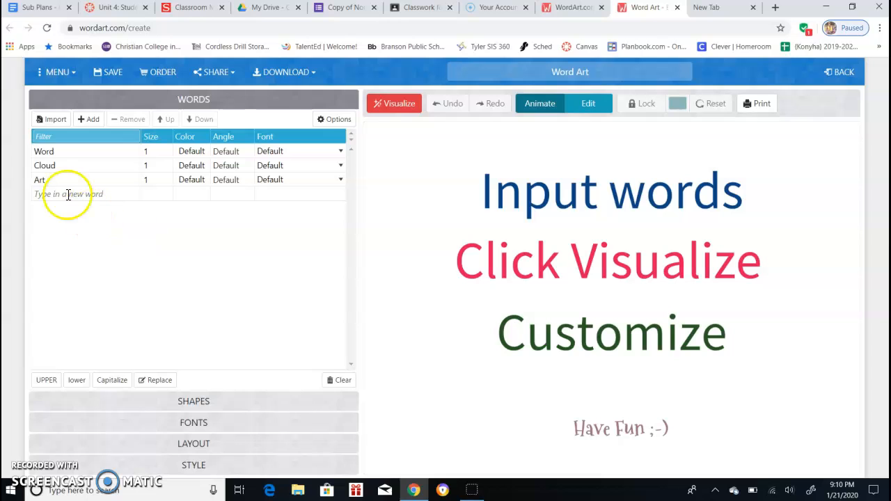
left_click(55, 151)
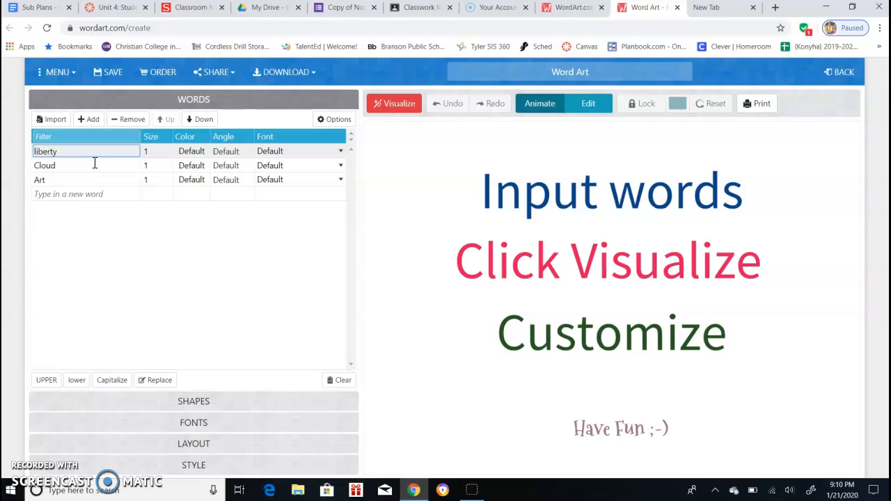
left_click(44, 167)
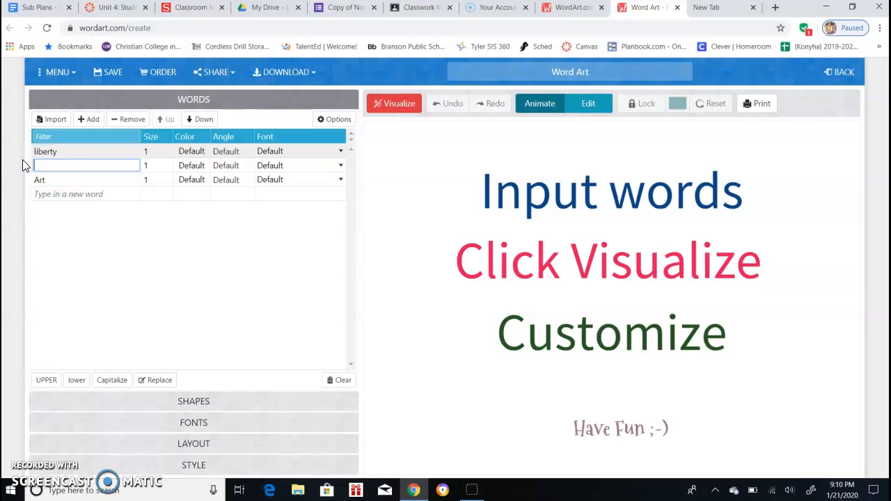
type("color")
left_click(42, 180)
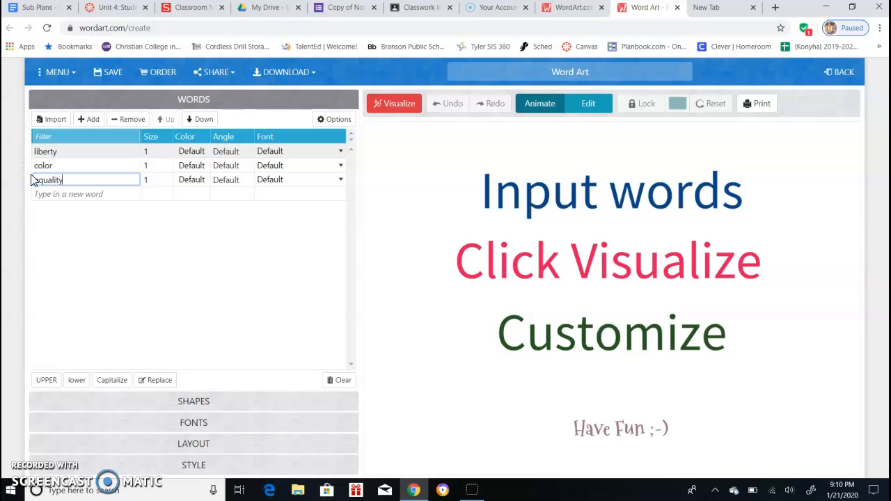
type("equality")
Add the words Dream and Freedom ring as new entries in the word list
left_click(64, 195)
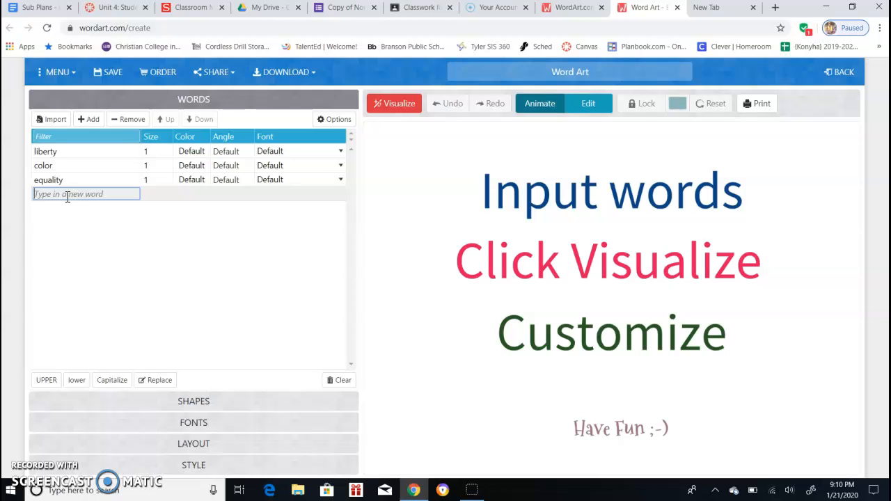
type("d")
key("BackSpace")
type("Dream")
key("Return")
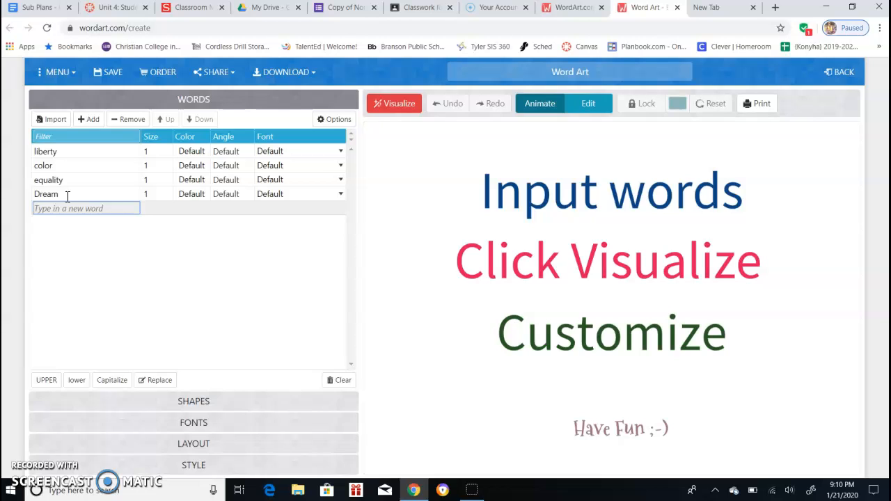
type("Freedom ring")
key("Return")
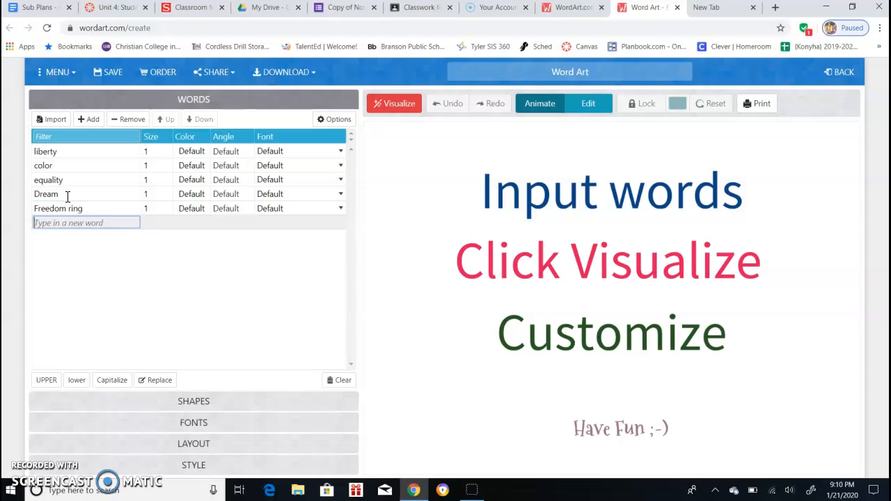
Add another entry, change it to God, and add the word character to the list
type("Dream")
key("Return")
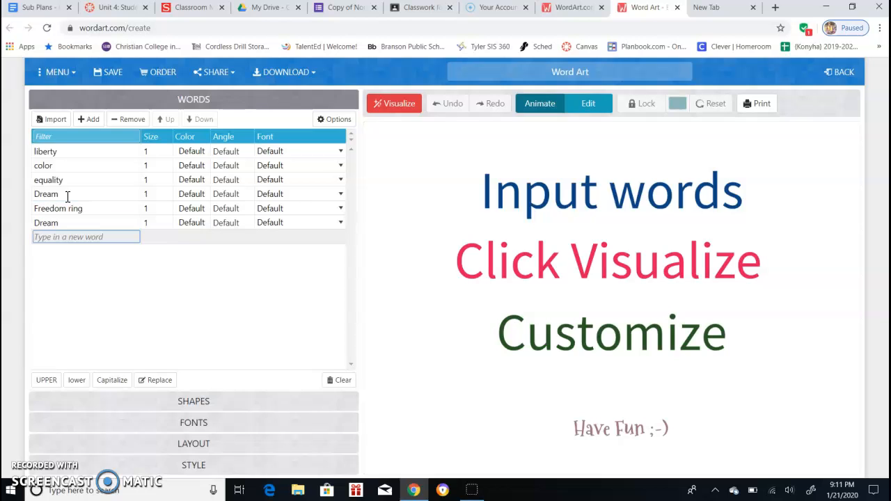
type("character")
left_click(59, 223)
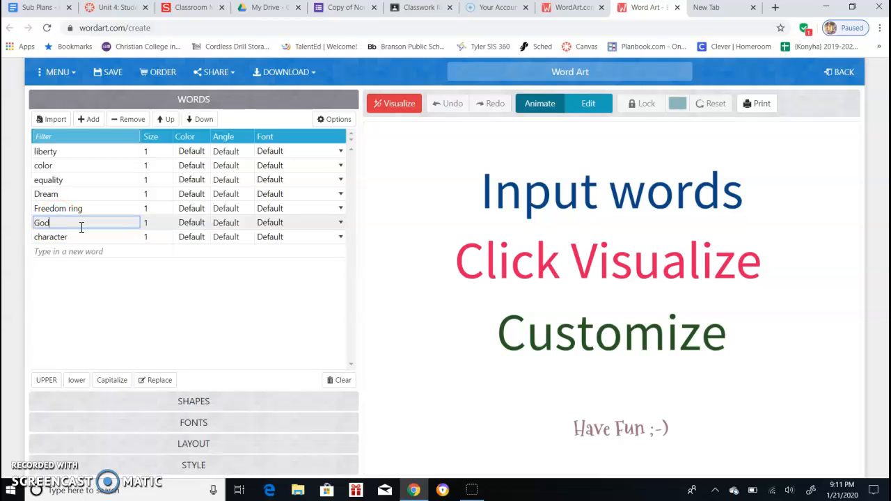
Add the words together, respect and children as new entries in the word list
left_click(60, 253)
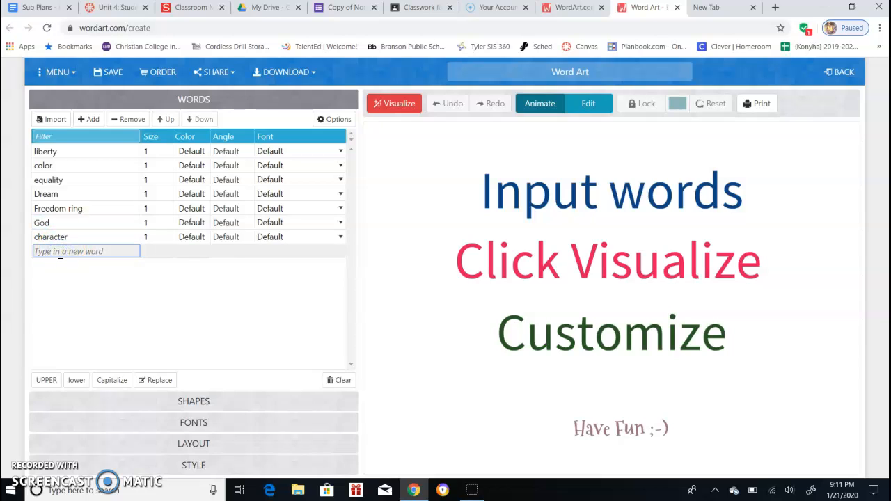
type("together")
key("Return")
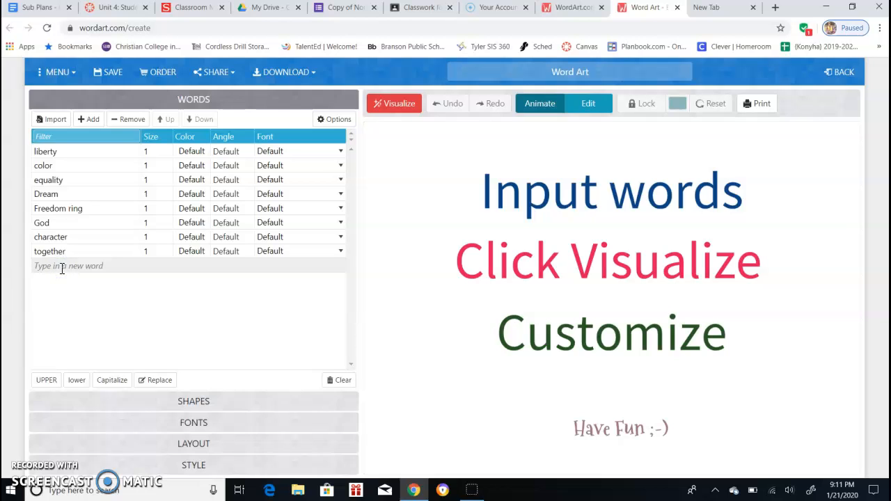
left_click(61, 267)
type("respect")
key("Return")
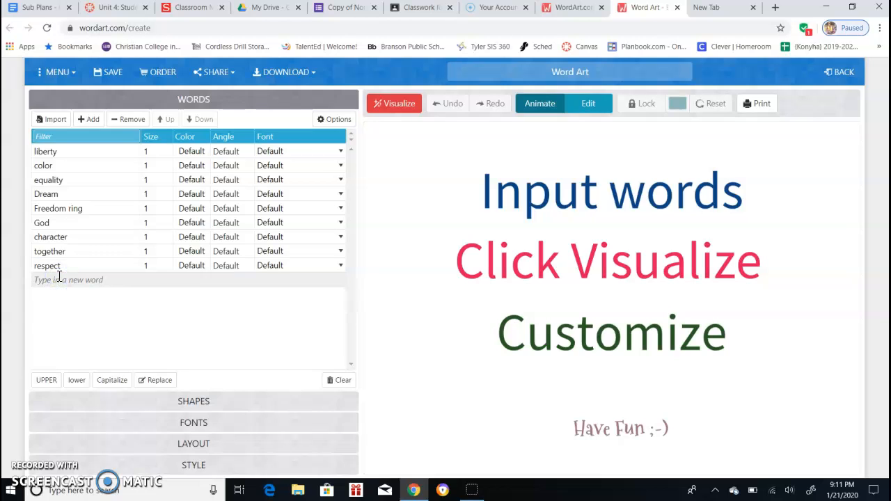
left_click(58, 278)
type("children")
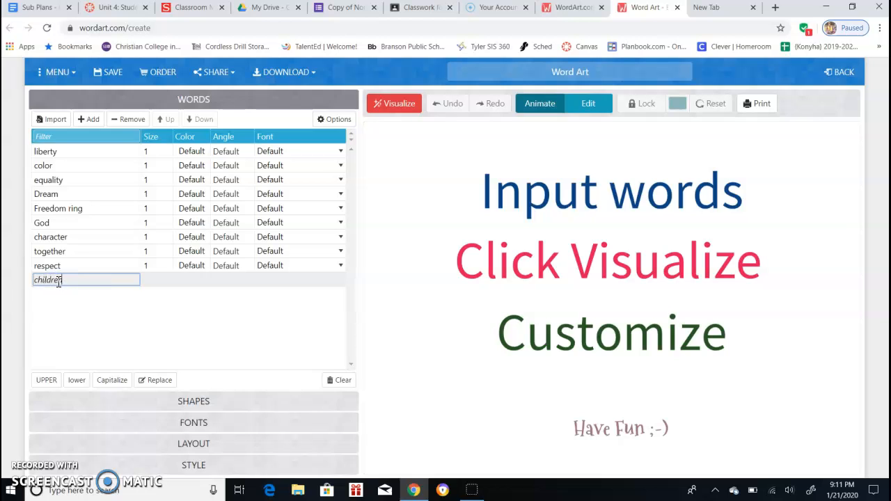
left_click(83, 314)
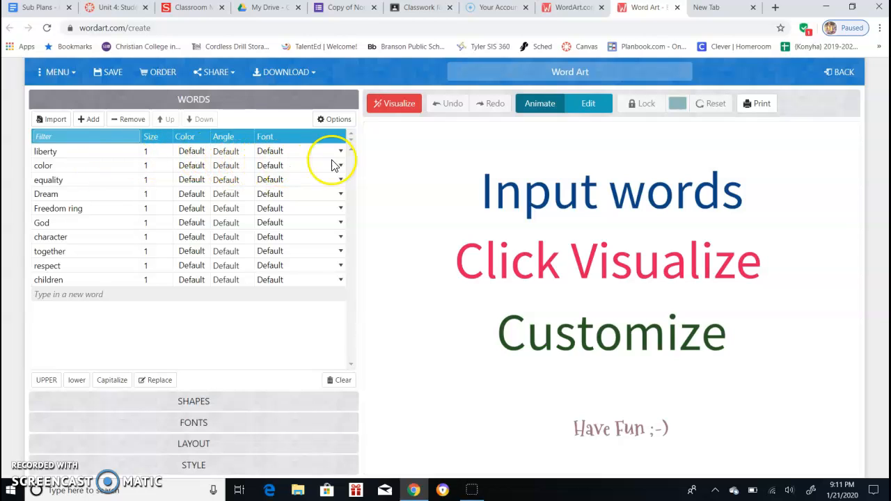
Set the size of Dream to 3 and the size of liberty to 2
left_click(152, 155)
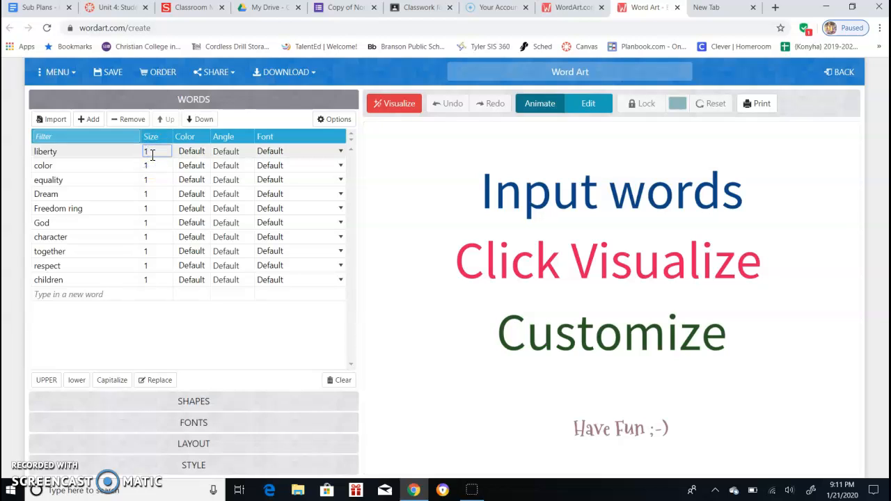
left_click(155, 194)
type("3")
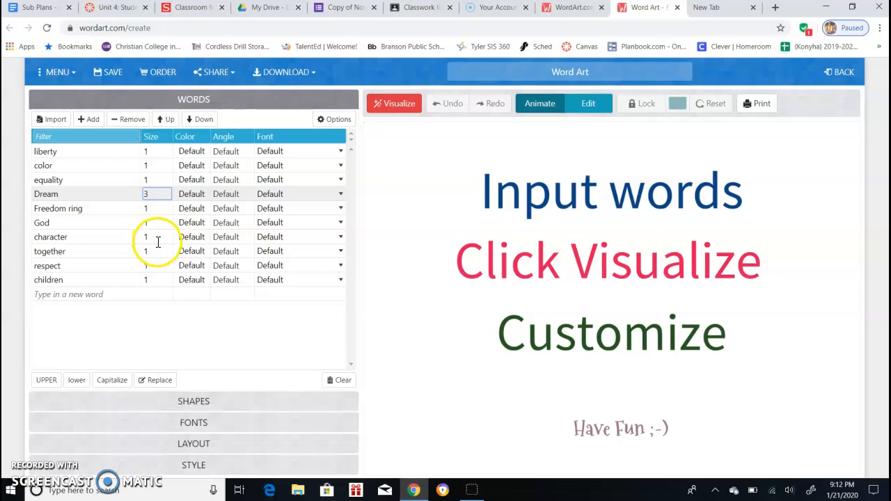
left_click(140, 148)
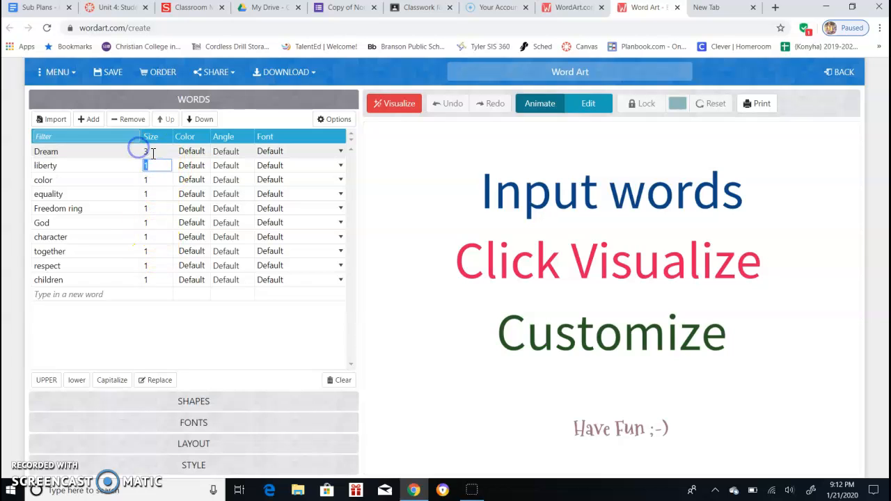
type("2")
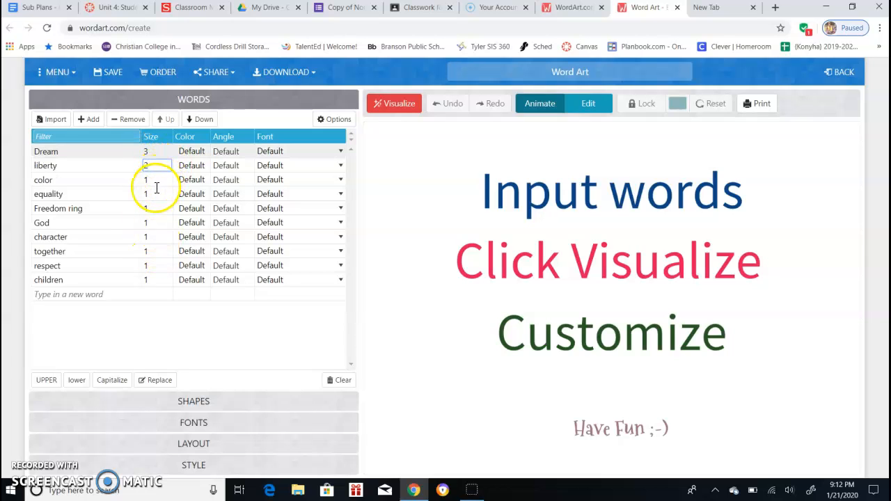
Set the size of God to 2 and the size of respect to 3
left_click(156, 194)
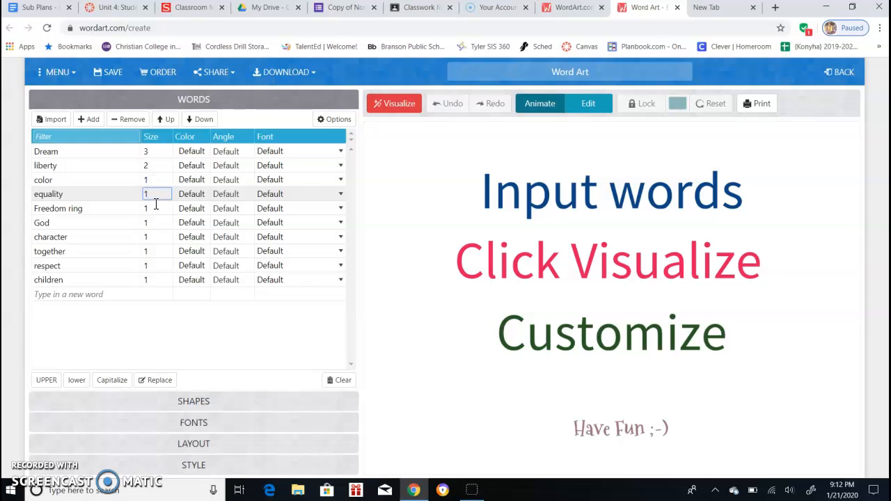
left_click(142, 221)
type("2")
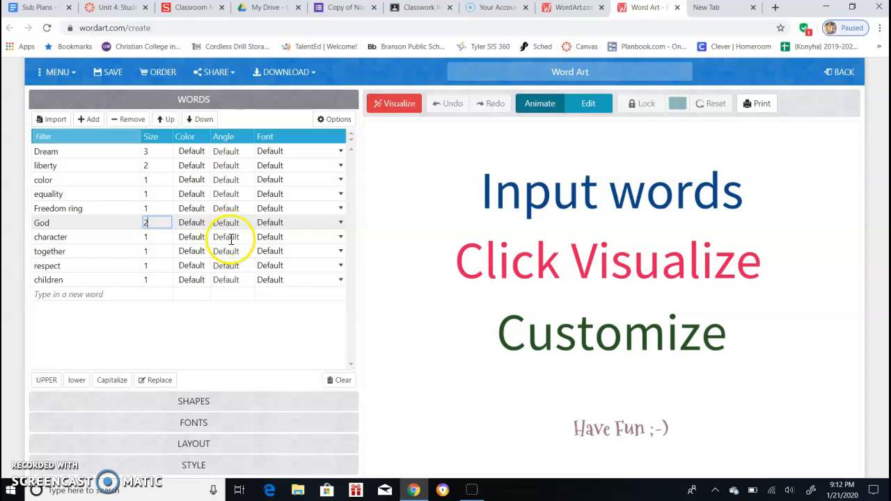
key("Return")
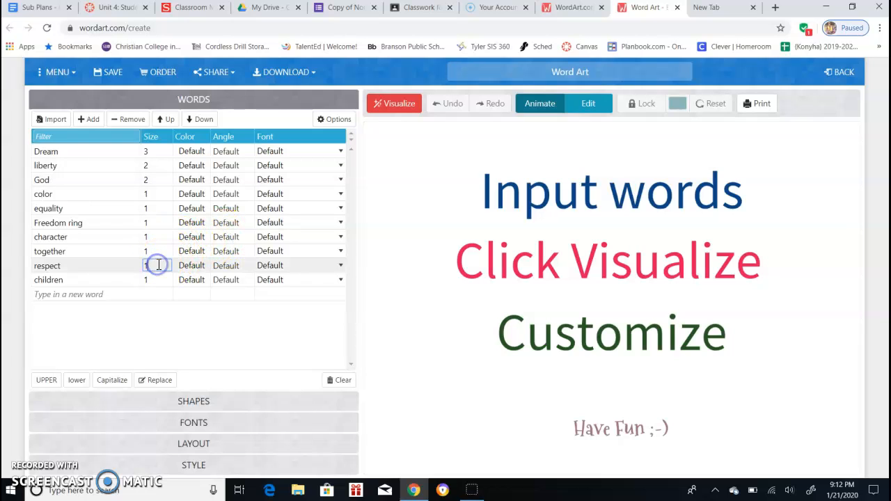
left_click(146, 262)
type("3")
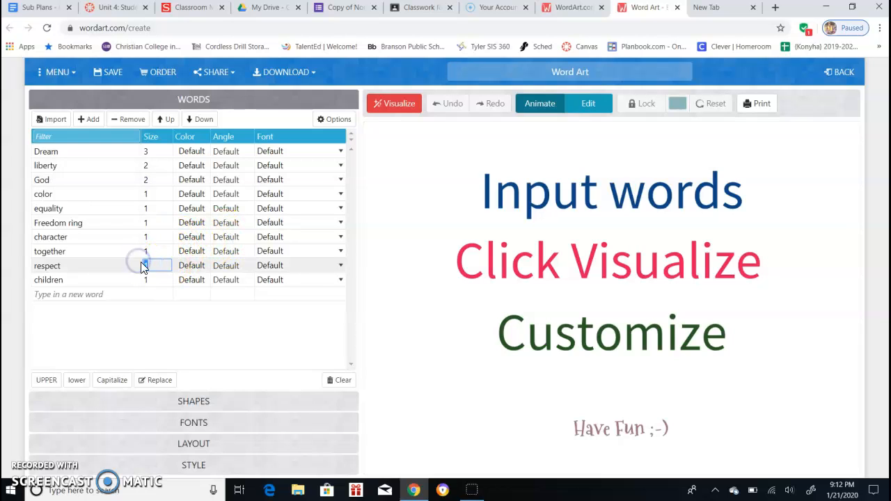
left_click(147, 255)
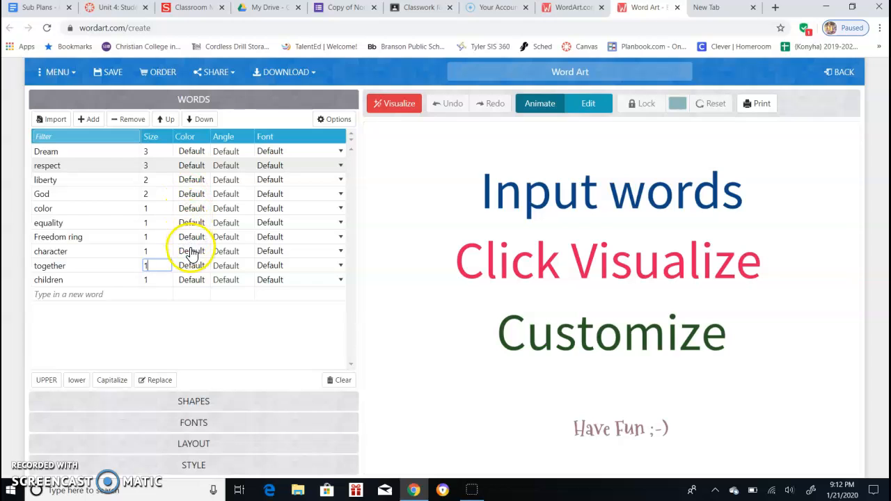
Set the colour of Dream to red, #E31111
left_click(186, 154)
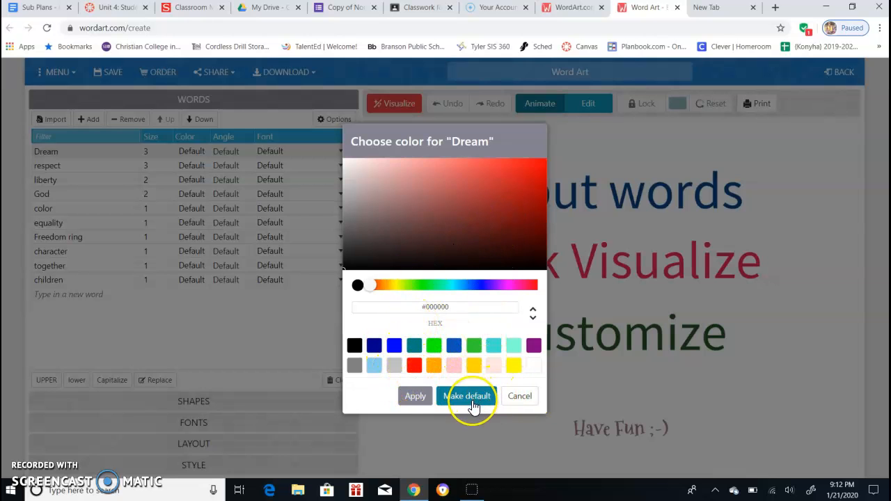
left_click(517, 399)
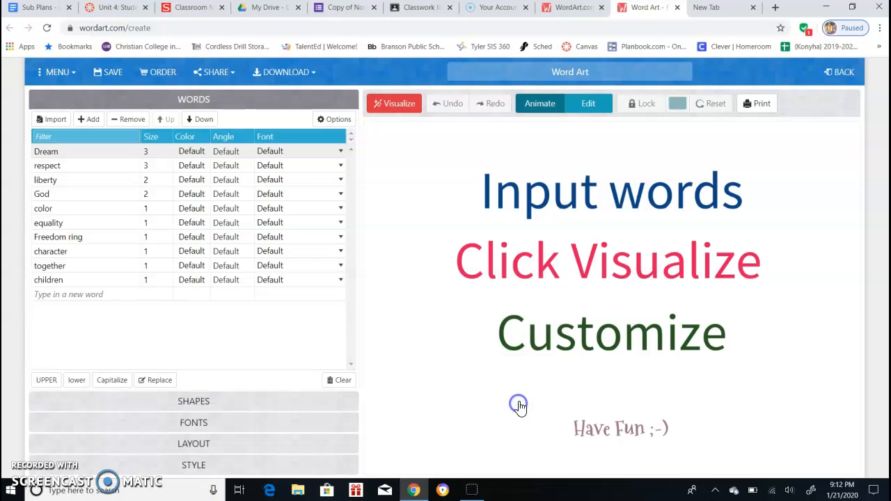
left_click(188, 152)
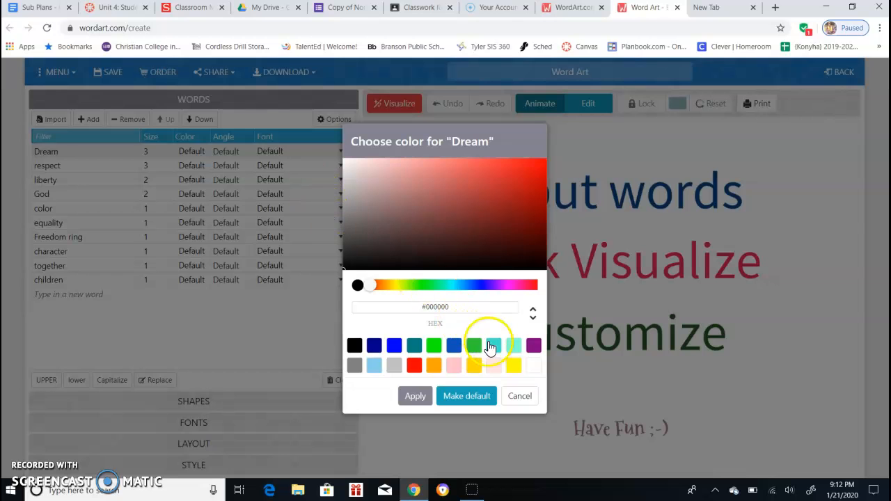
left_click(530, 170)
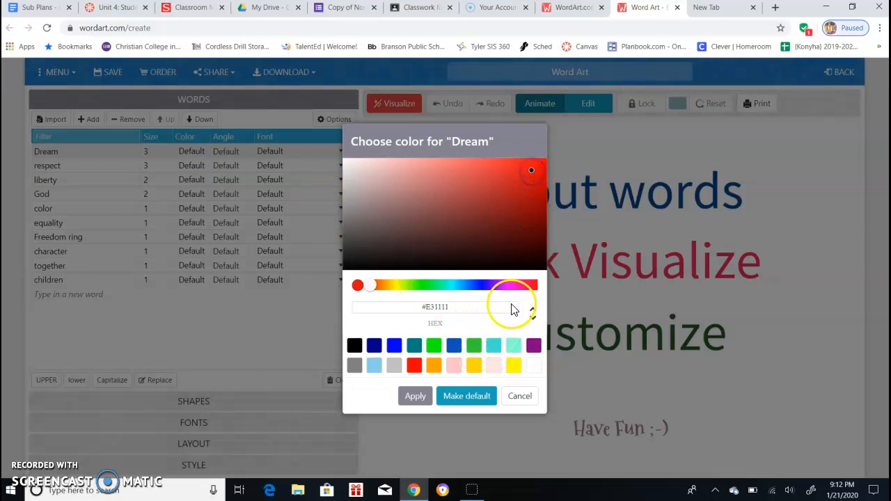
left_click(417, 396)
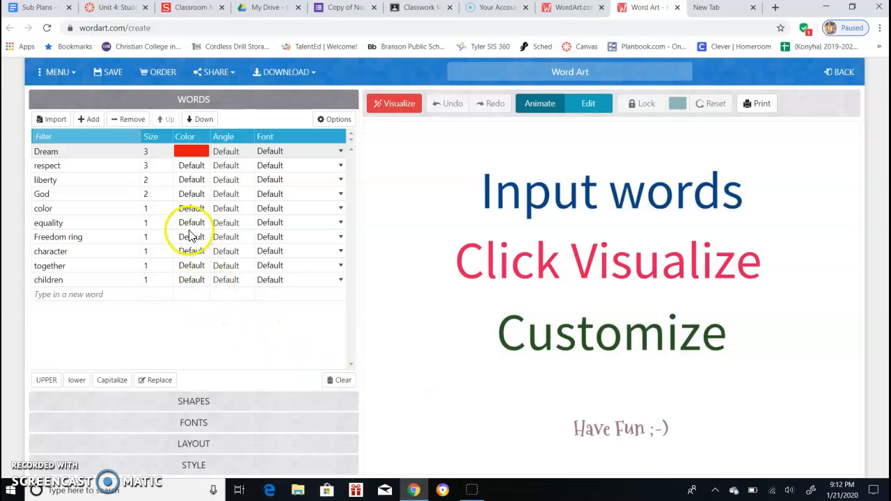
Set the colour of God to blue, #1E2DE7
left_click(183, 197)
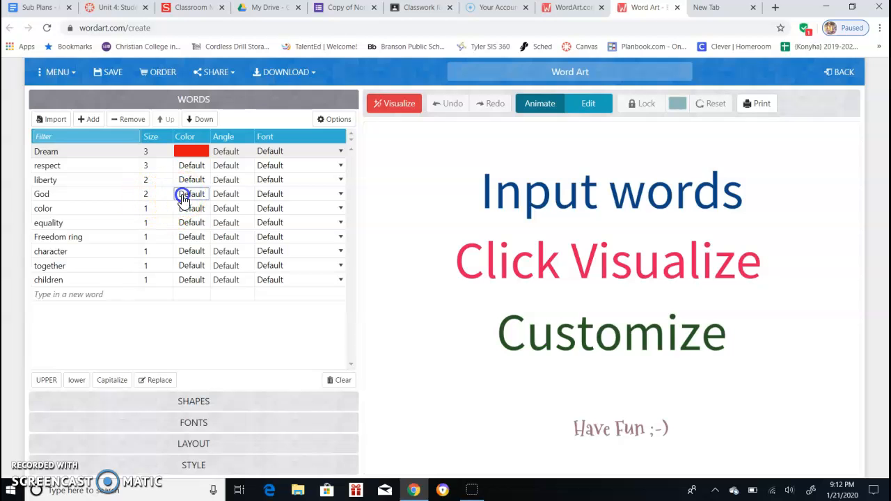
left_click(480, 267)
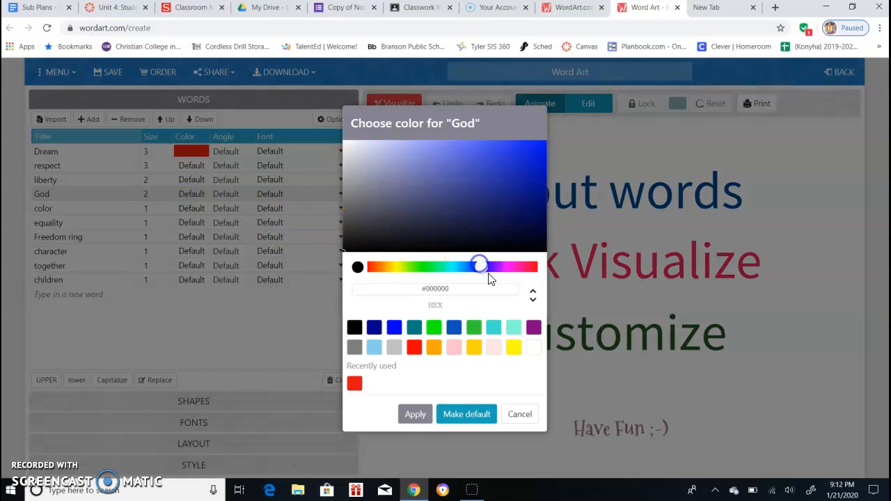
left_click(521, 150)
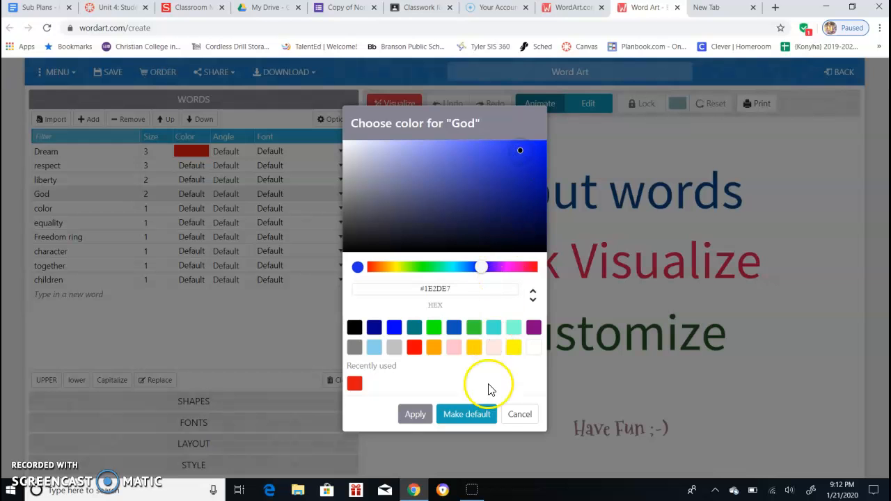
left_click(413, 416)
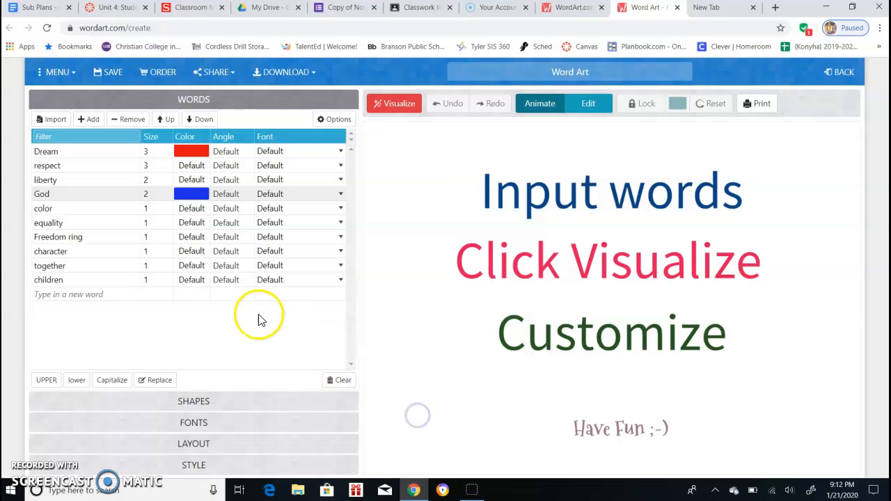
Set the colour of Freedom ring to yellow, #FFFF00
left_click(191, 236)
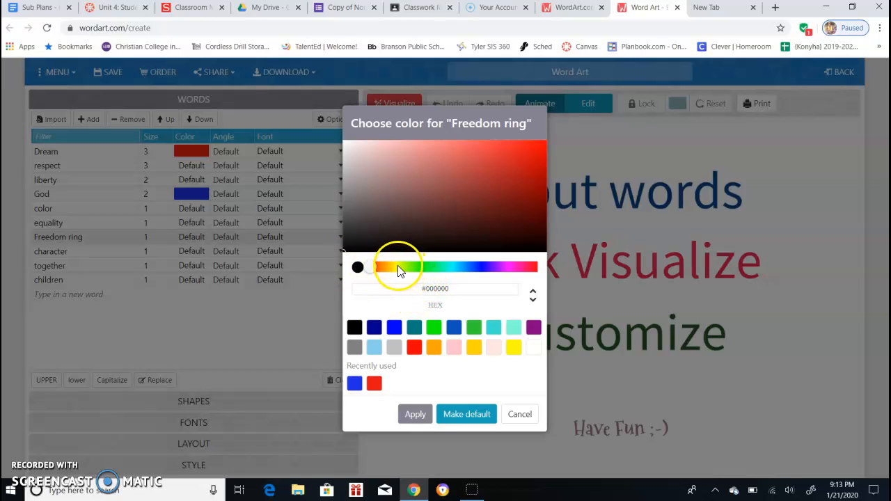
left_click(399, 272)
mouse_move(399, 272)
left_mouse_down()
mouse_move(469, 272)
mouse_move(381, 286)
mouse_move(391, 286)
left_mouse_up()
left_click(515, 349)
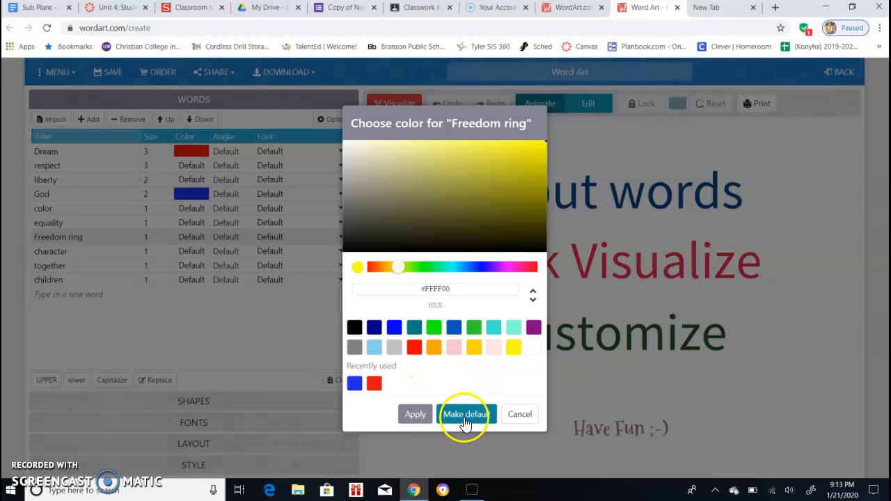
left_click(415, 415)
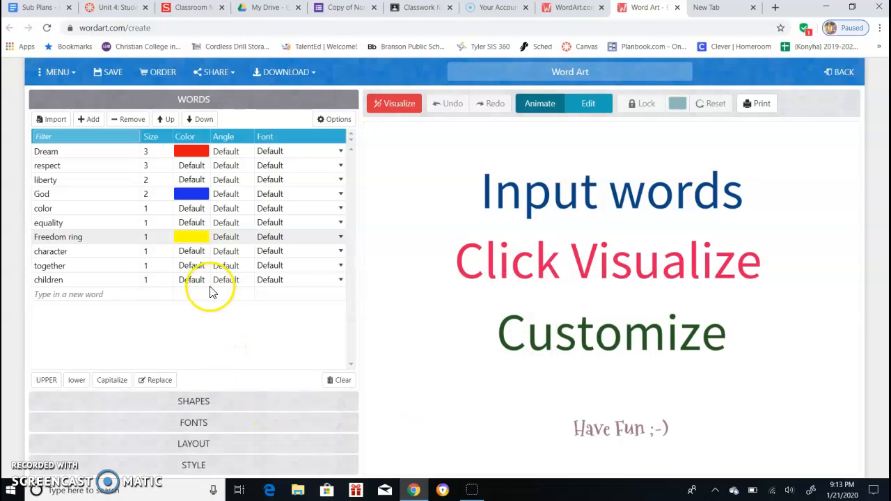
Set the colour of children to black, #000000
left_click(182, 283)
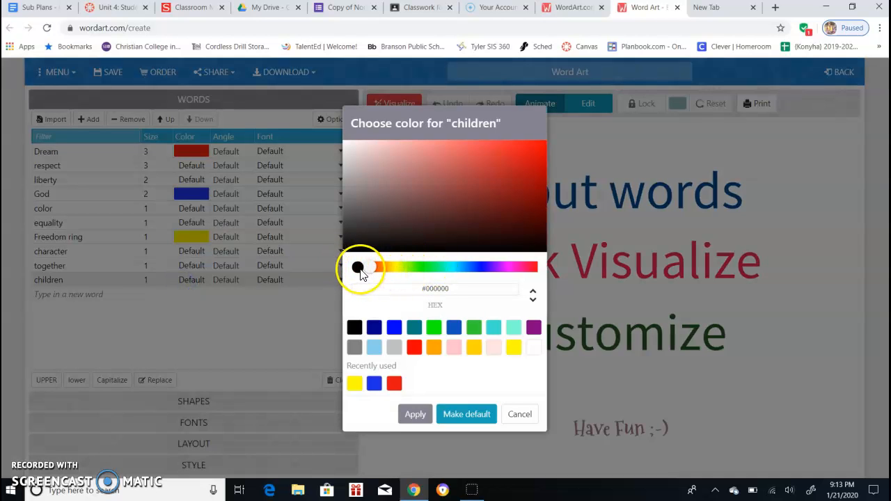
left_click(415, 415)
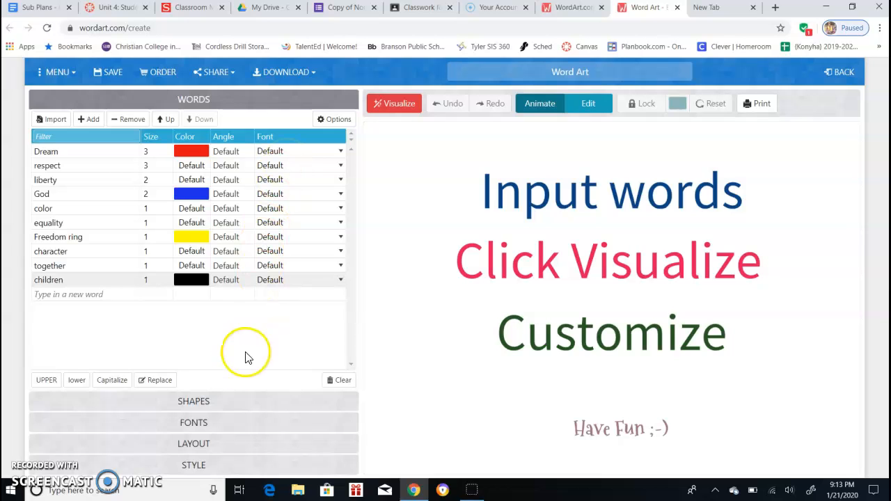
Choose the People shape of two reaching hands for the word cloud
left_click(228, 406)
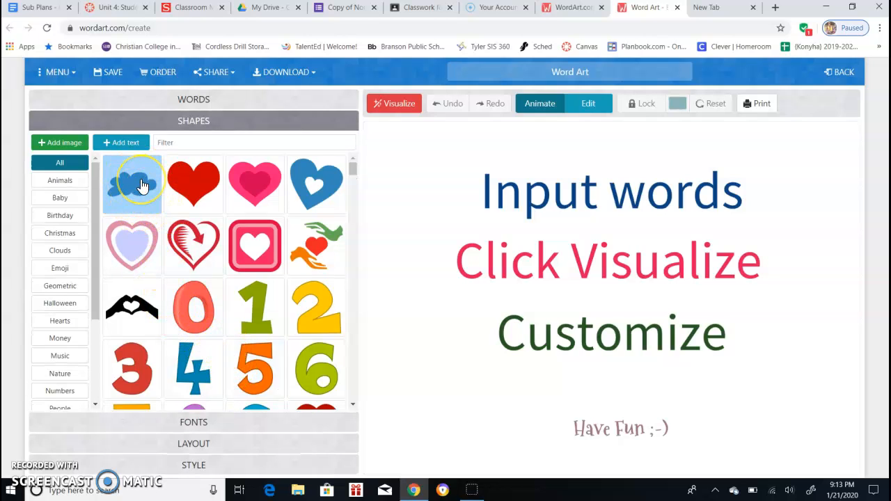
scroll(53, 188, "down", 3)
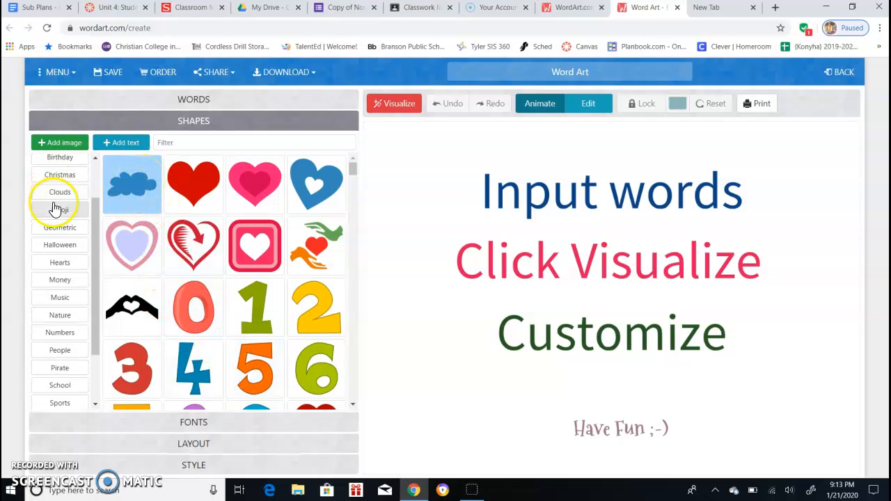
scroll(56, 209, "down", 1)
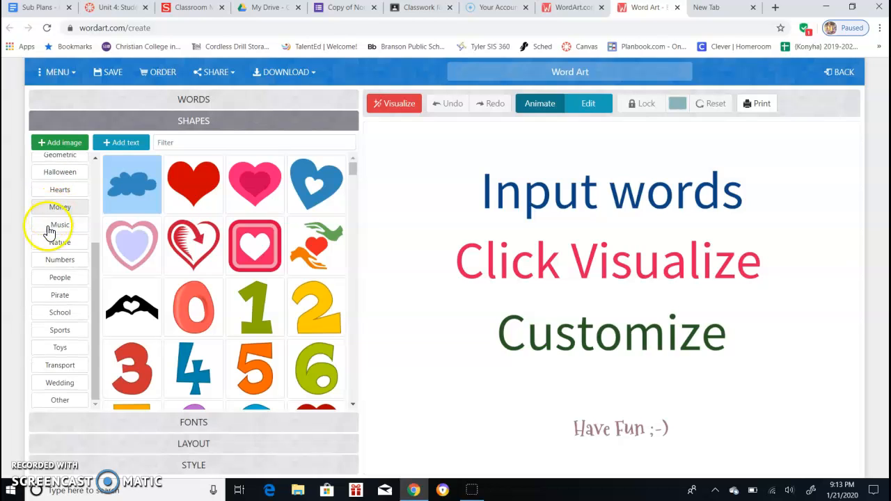
left_click(59, 278)
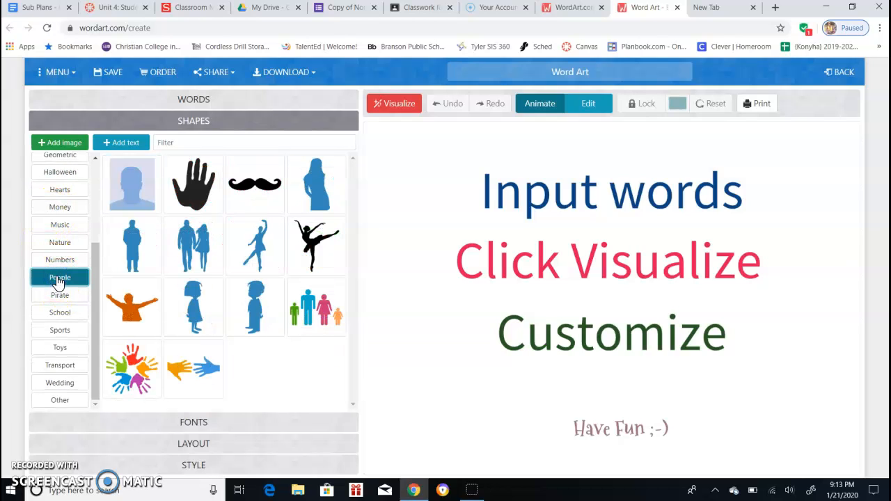
left_click(213, 366)
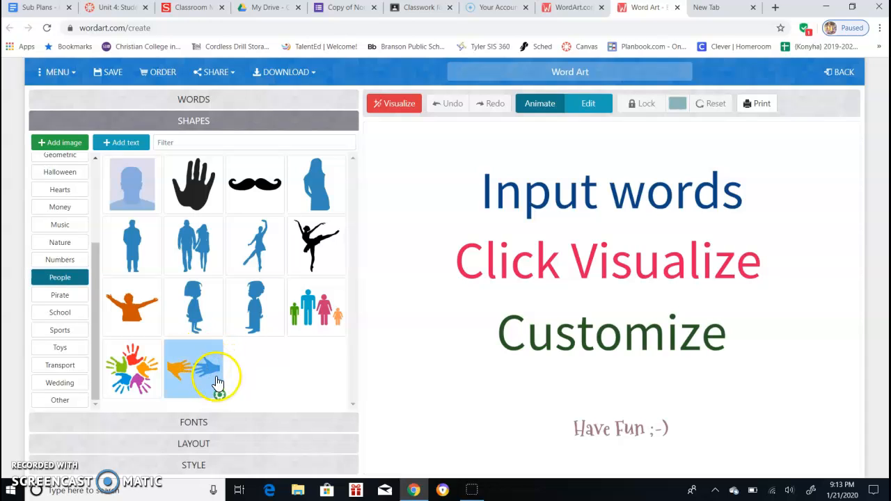
Visualize the word cloud in the chosen hands shape
left_click(220, 444)
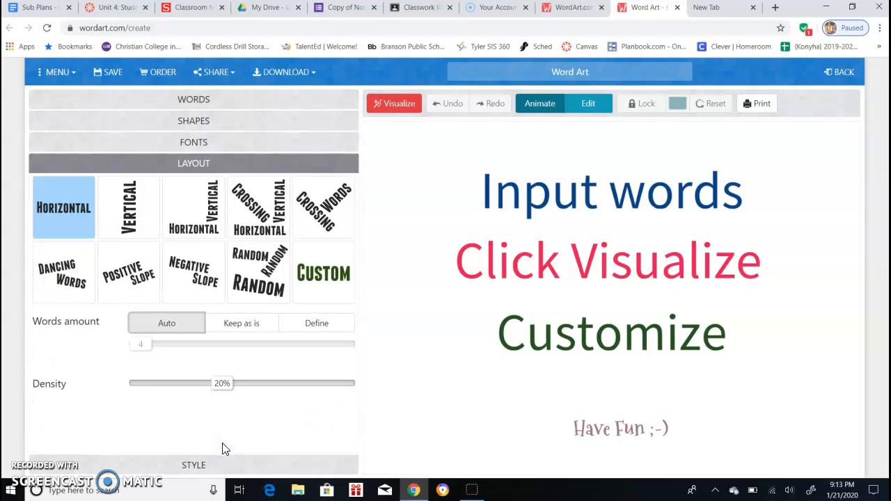
left_click(195, 104)
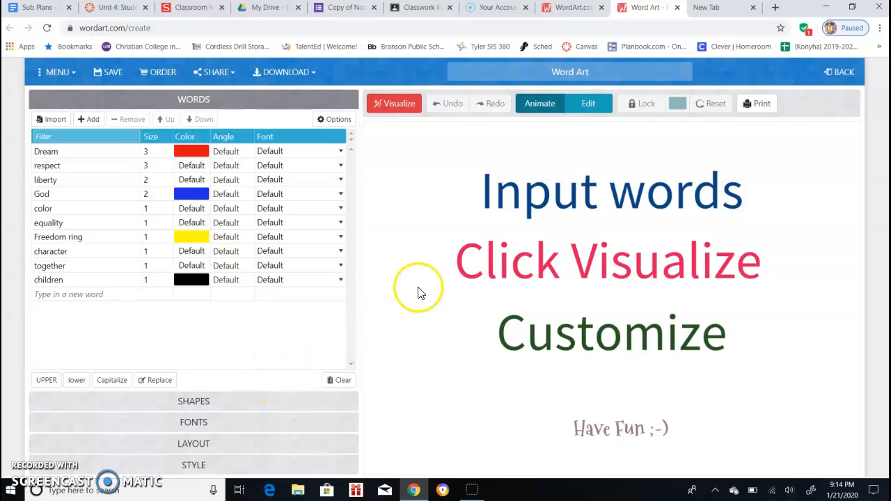
left_click(400, 106)
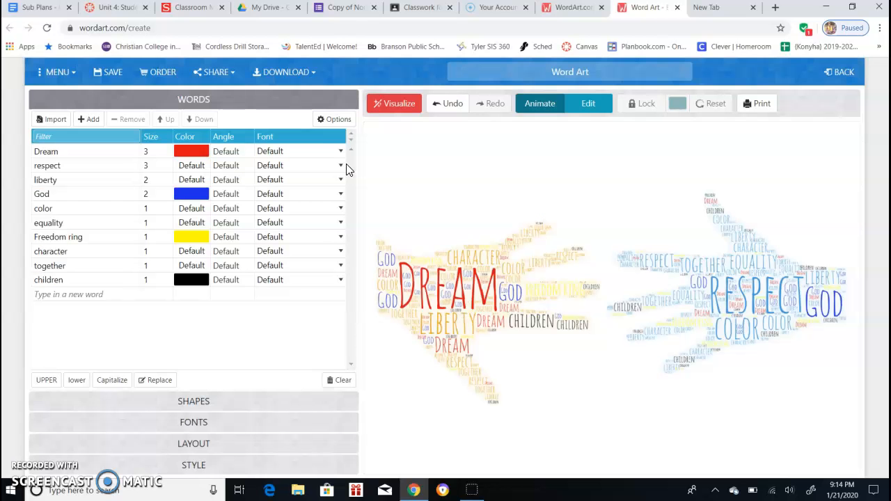
left_click(472, 285)
Download the word cloud as a Standard JPEG
left_click(276, 77)
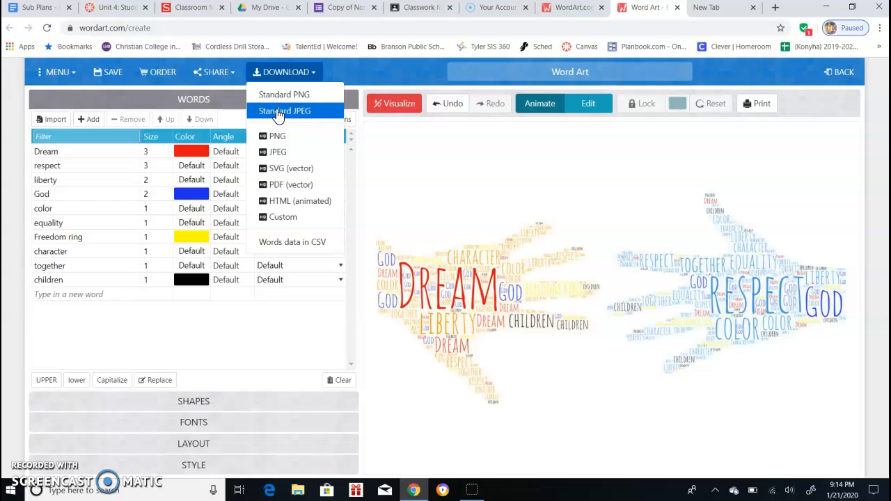
left_click(279, 114)
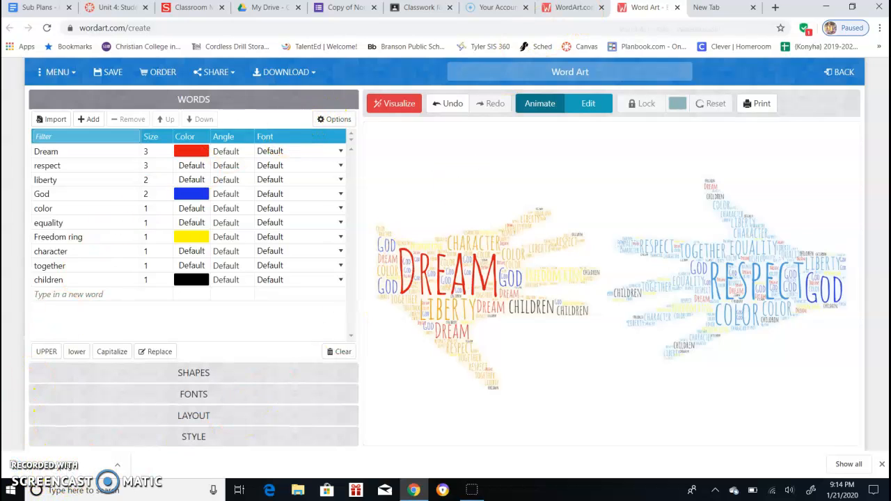
Open Gmail in a new tab and start a new, maximized message
left_click(703, 12)
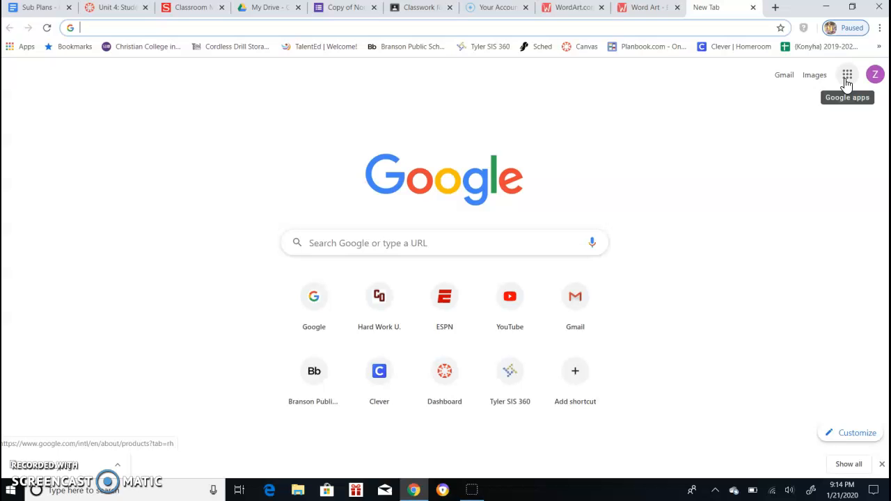
left_click(785, 78)
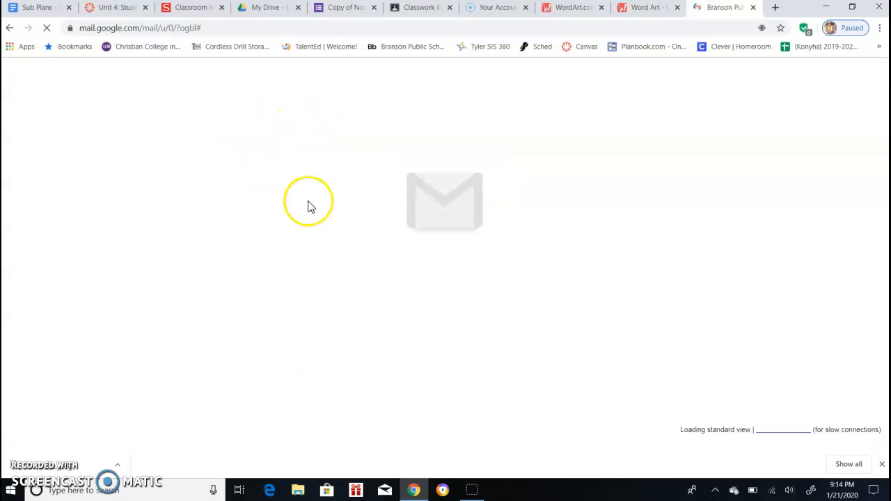
left_click(37, 128)
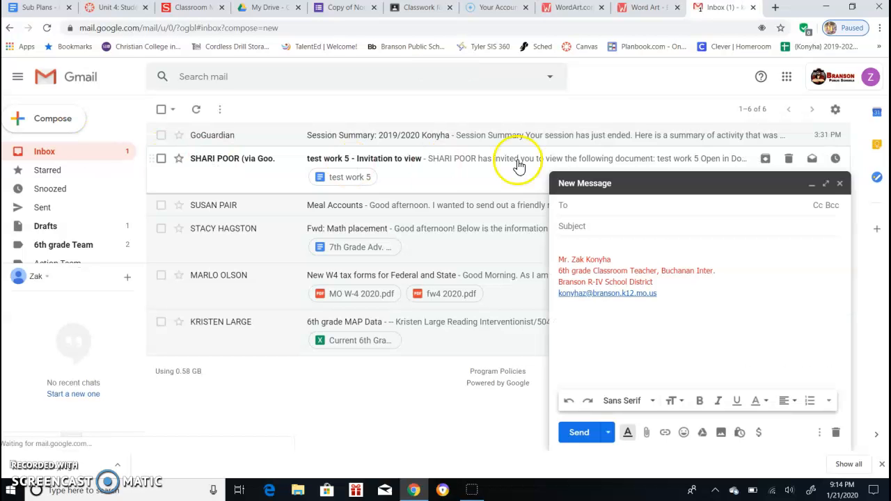
left_click(827, 184)
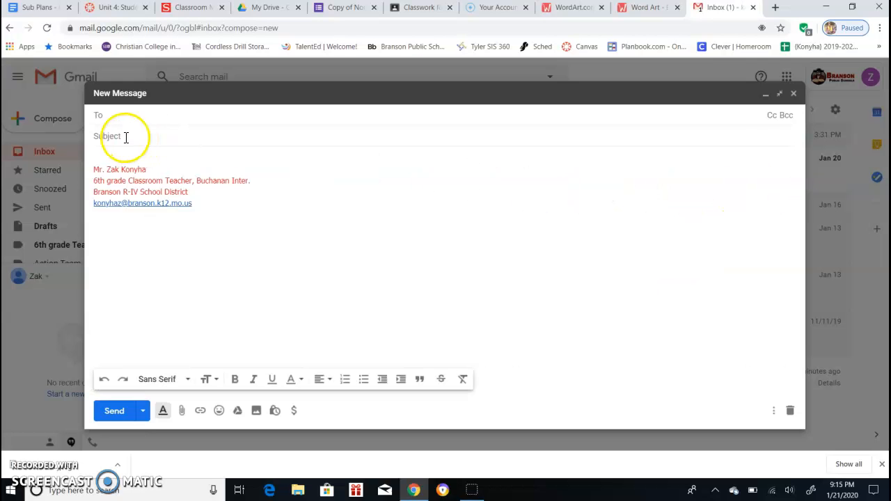
Address the message to the teacher's own contact and set the subject to MLK Word Art - Your Name
left_click(126, 114)
type("zak")
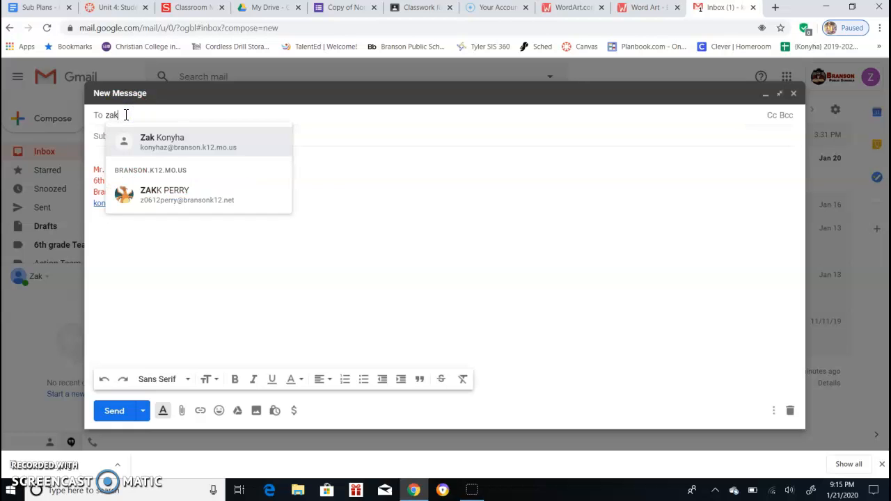
left_click(156, 154)
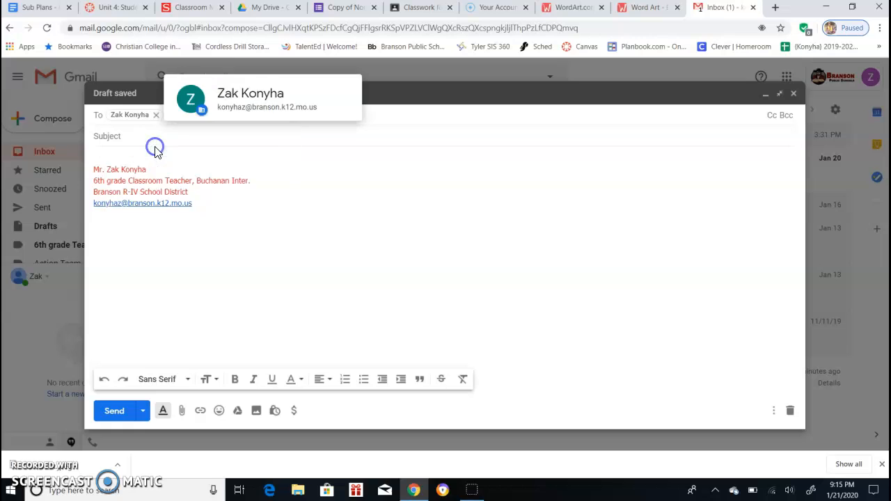
left_click(126, 136)
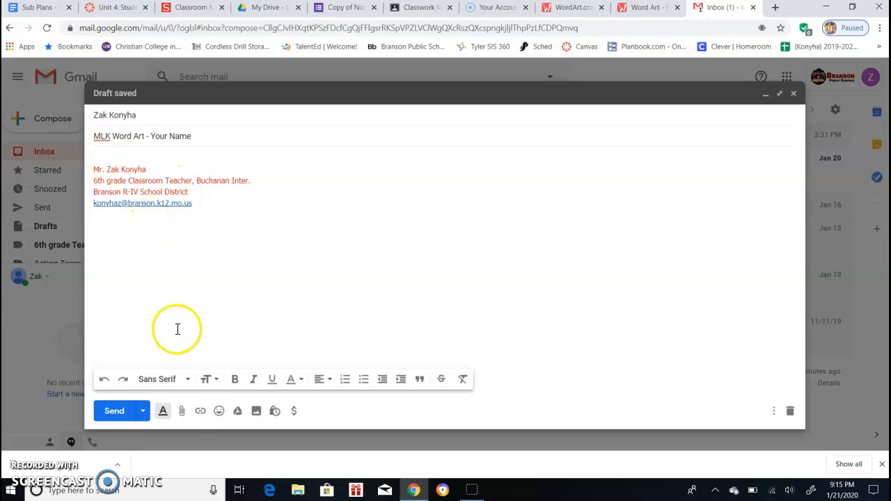
Attach the downloaded Word Art JPEG from the Downloads folder
left_click(182, 415)
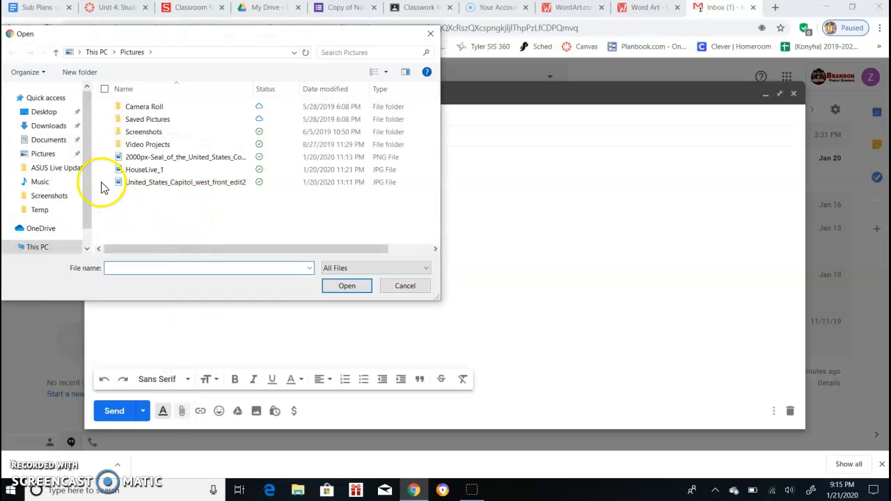
left_click(45, 126)
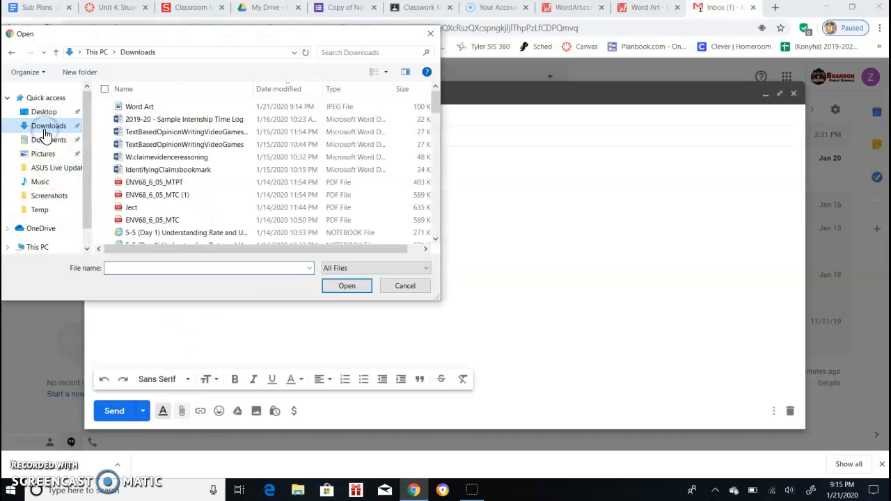
left_click(157, 110)
left_click(153, 108)
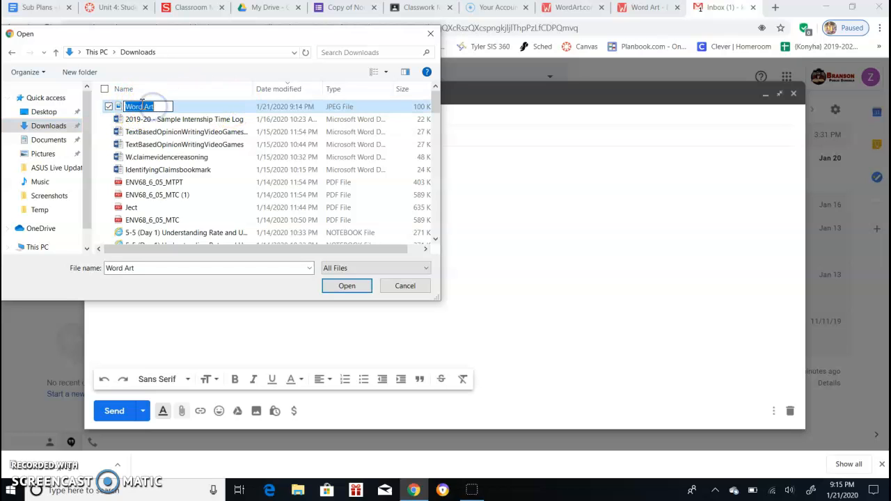
double_click(119, 108)
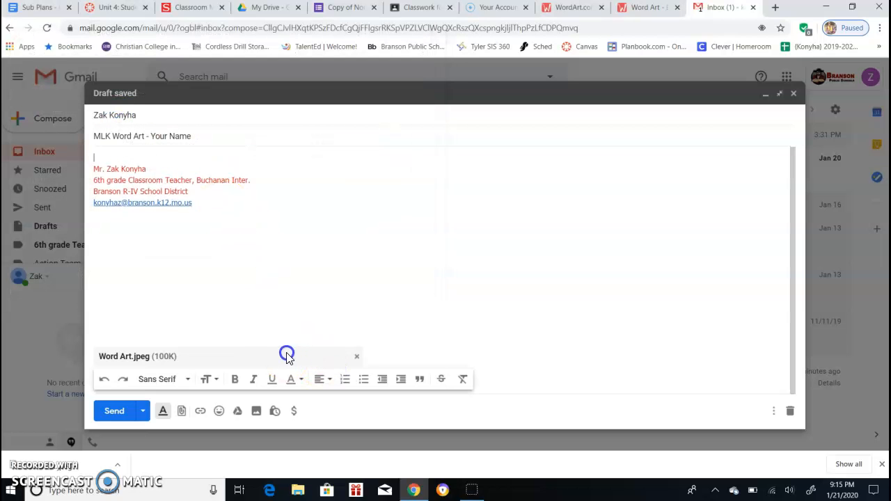
Send the message and open it from the inbox
left_click(112, 411)
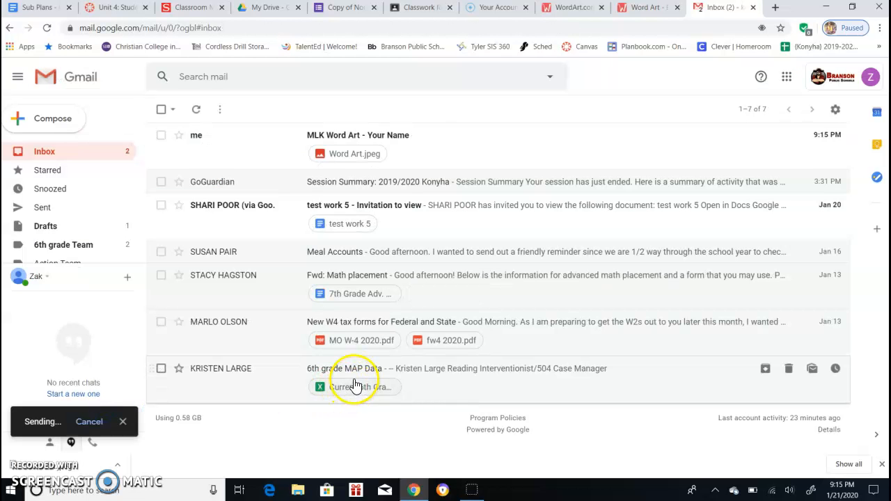
left_click(376, 132)
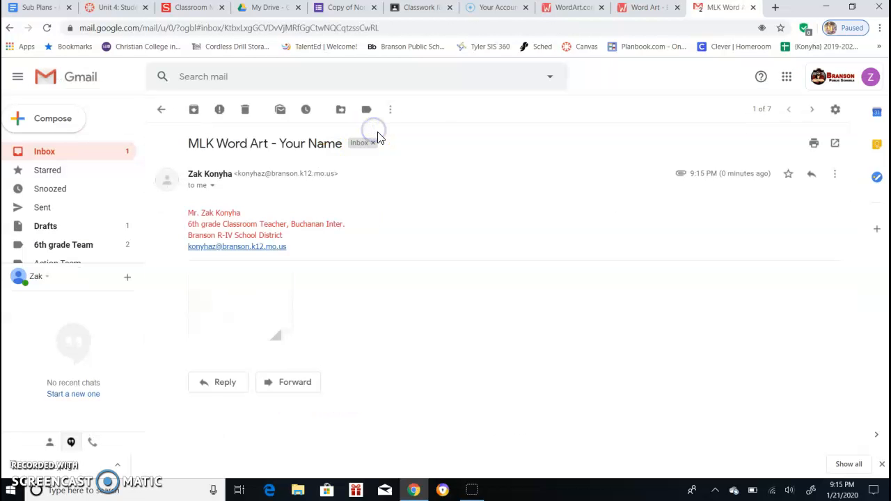